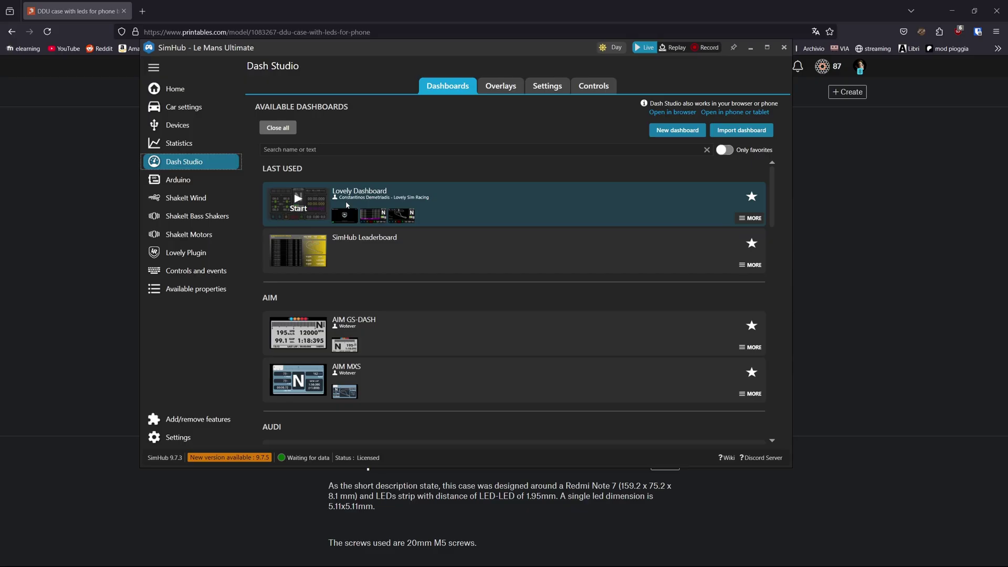
Quick-run Lovely Dashboard on a phone or tablet to get its mobile access link and QR code.
left_click(298, 208)
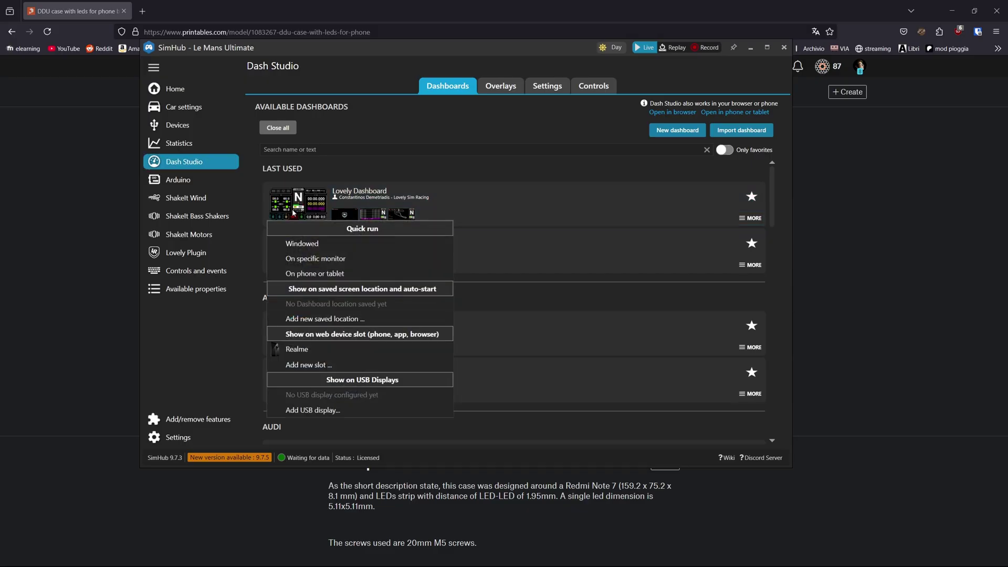
left_click(305, 274)
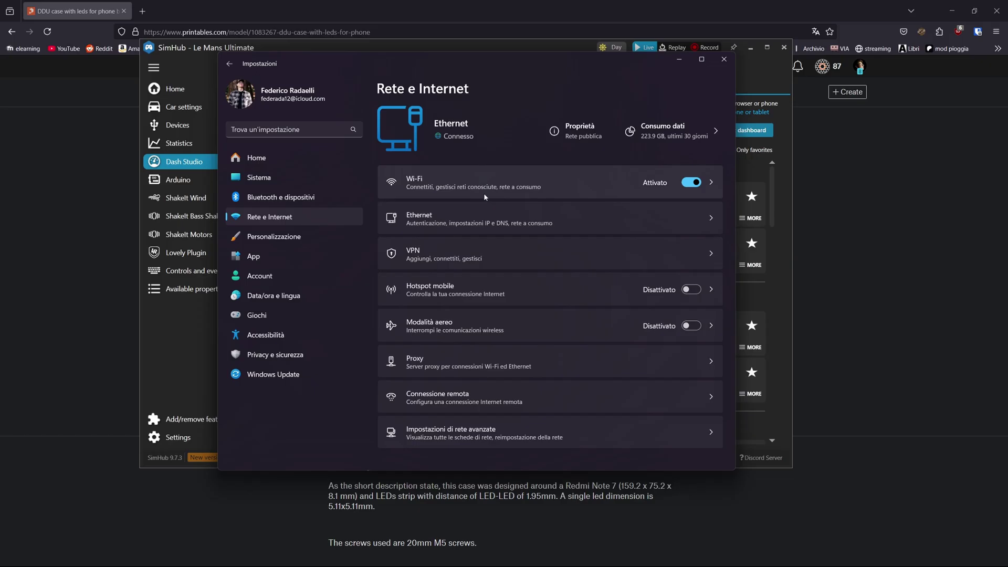
Read the Ethernet IP address 192.168.1.4 from its IP assignment settings without changes, then close Settings.
left_click(498, 217)
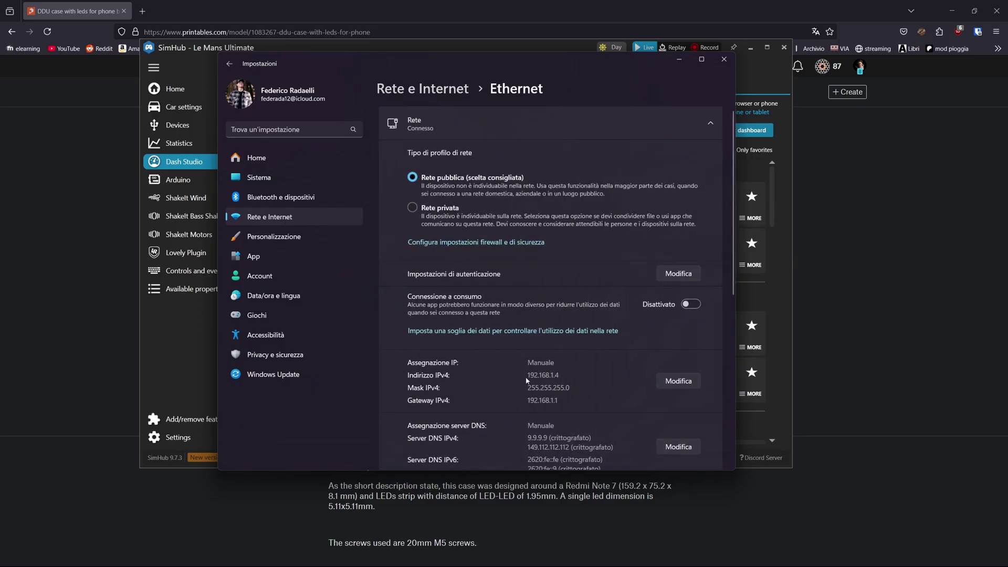
left_click(663, 386)
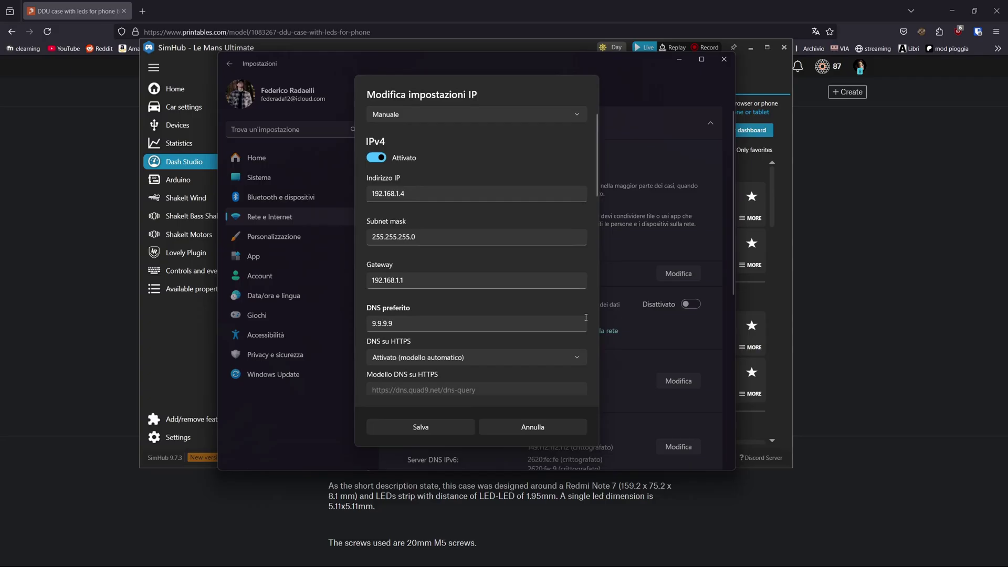
left_click(543, 426)
left_click(727, 62)
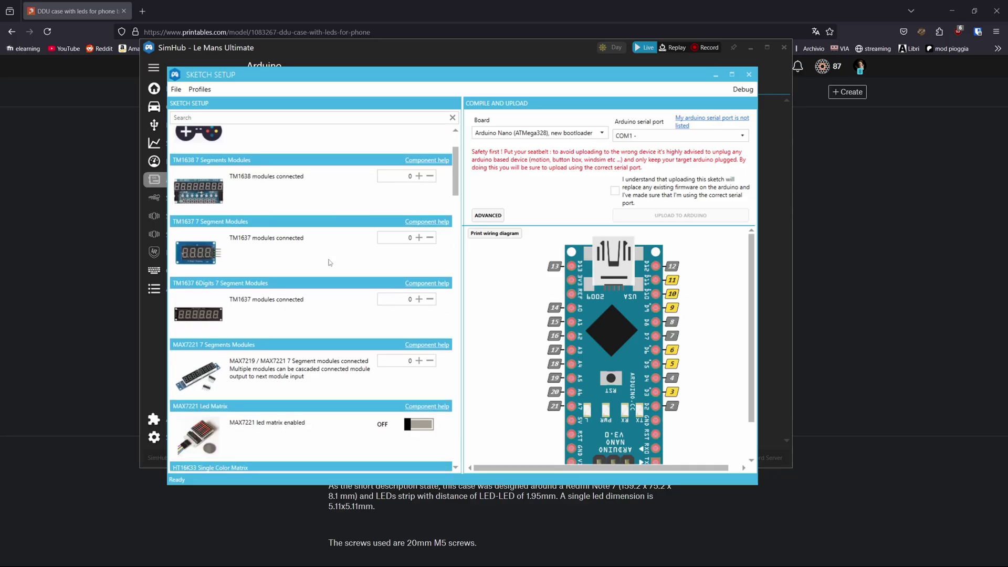
Keep the Arduino Nano board and select COM1 as the serial port.
mouse_move(472, 78)
left_mouse_down()
mouse_move(465, 289)
mouse_move(441, 319)
mouse_move(442, 216)
left_mouse_up()
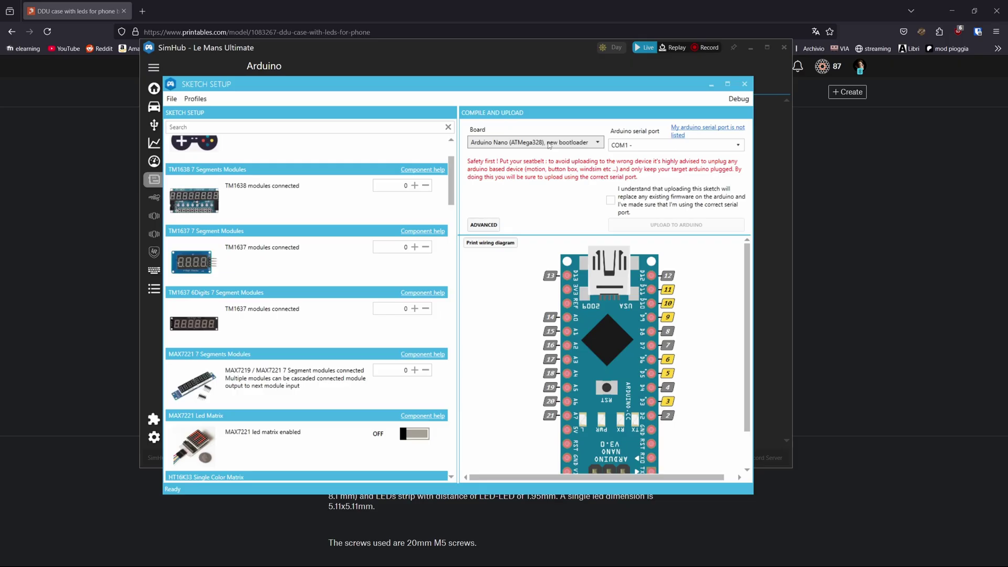
left_click(527, 139)
left_click(527, 141)
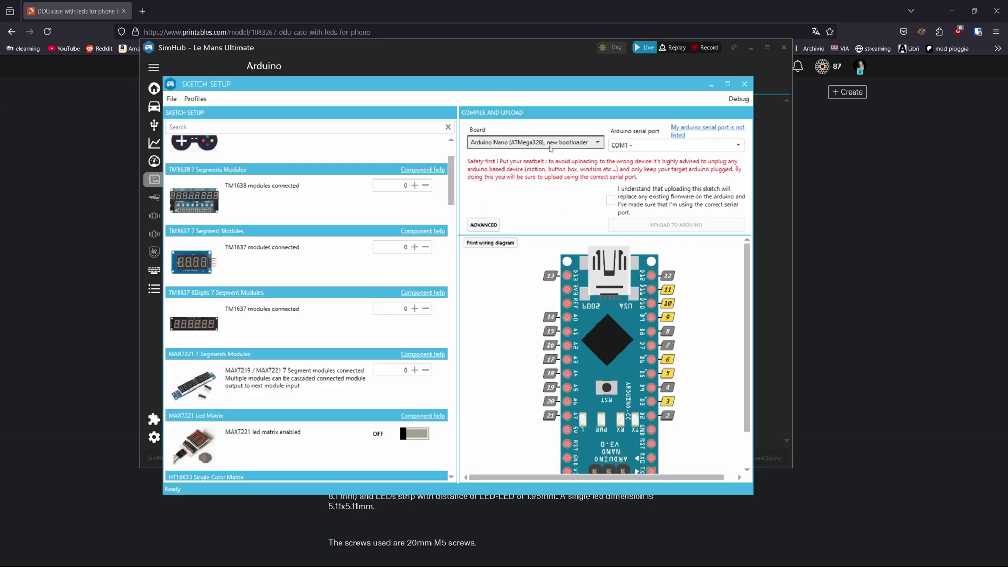
left_click(650, 146)
left_click(652, 155)
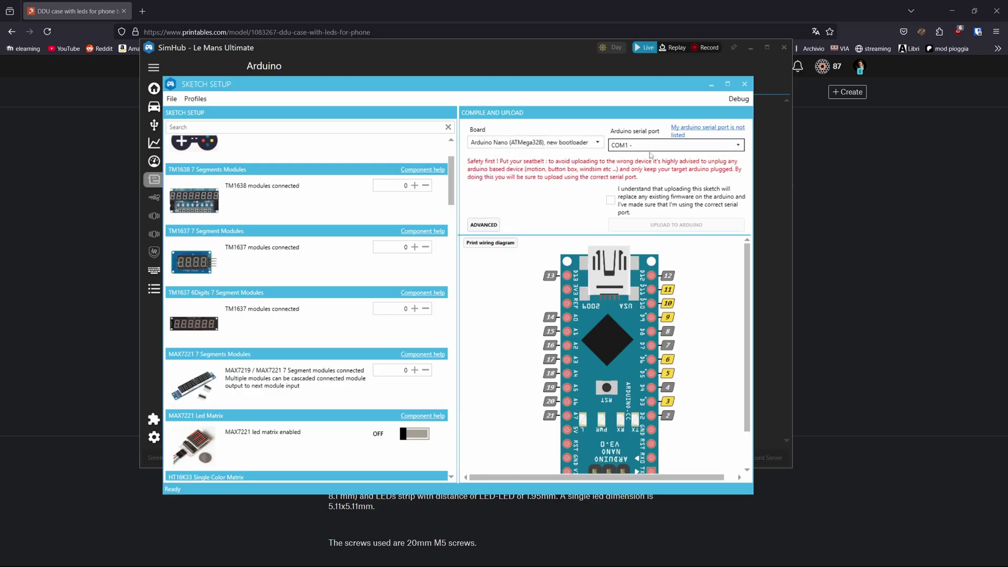
Acknowledge the firmware-replacement warning so the sketch can be uploaded.
left_click(615, 206)
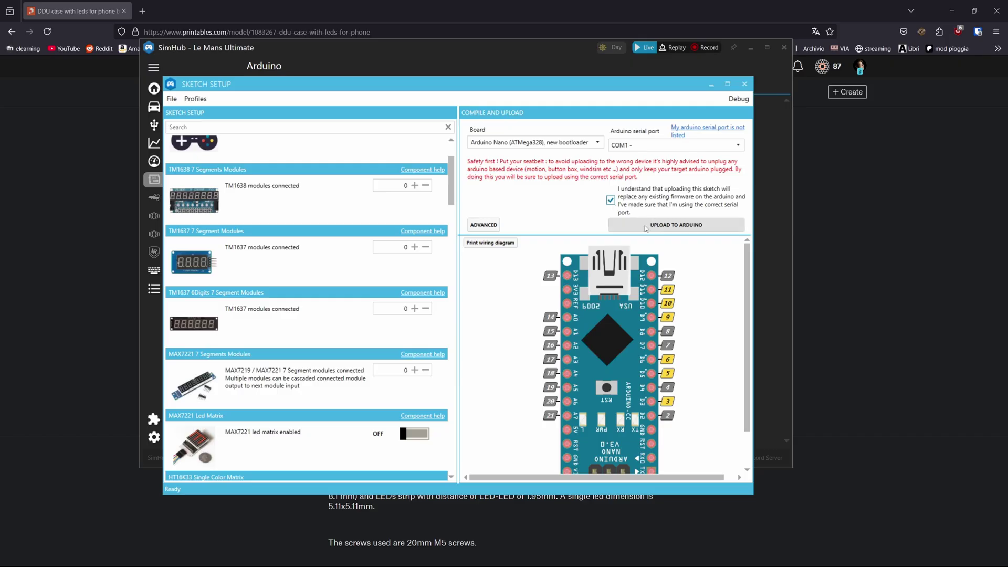
scroll(389, 291, "down", 3)
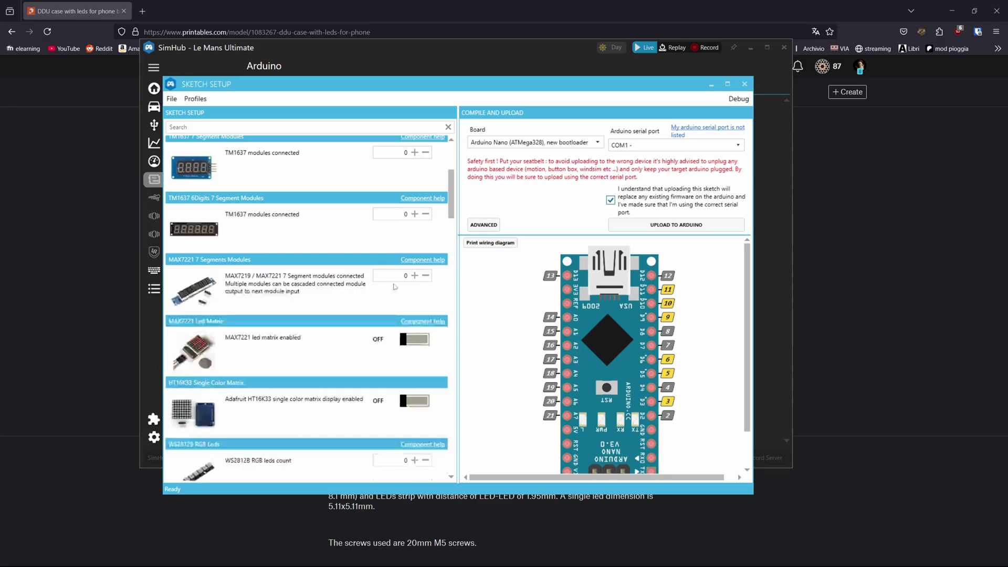
scroll(377, 283, "down", 3)
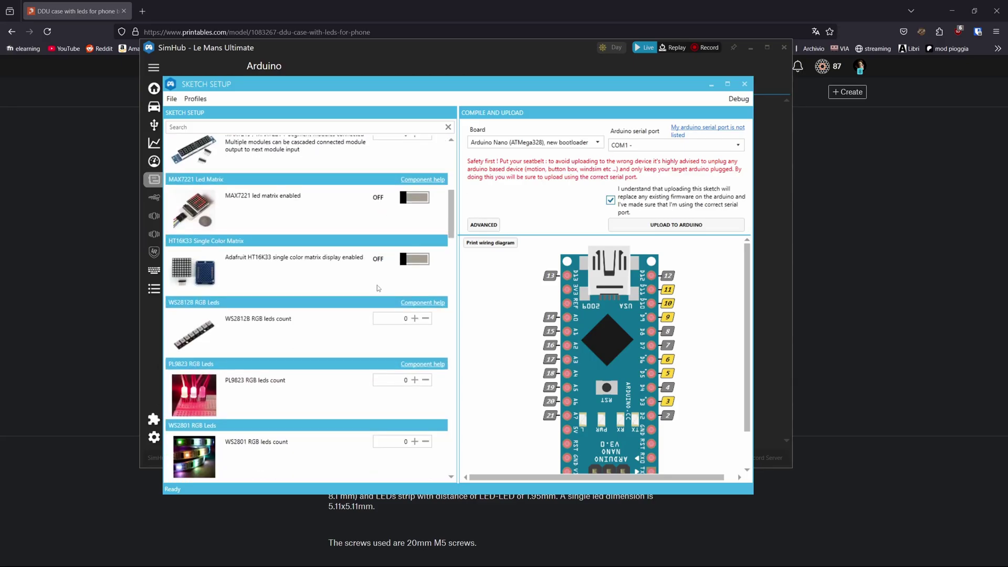
scroll(389, 301, "down", 1)
scroll(187, 292, "down", 1)
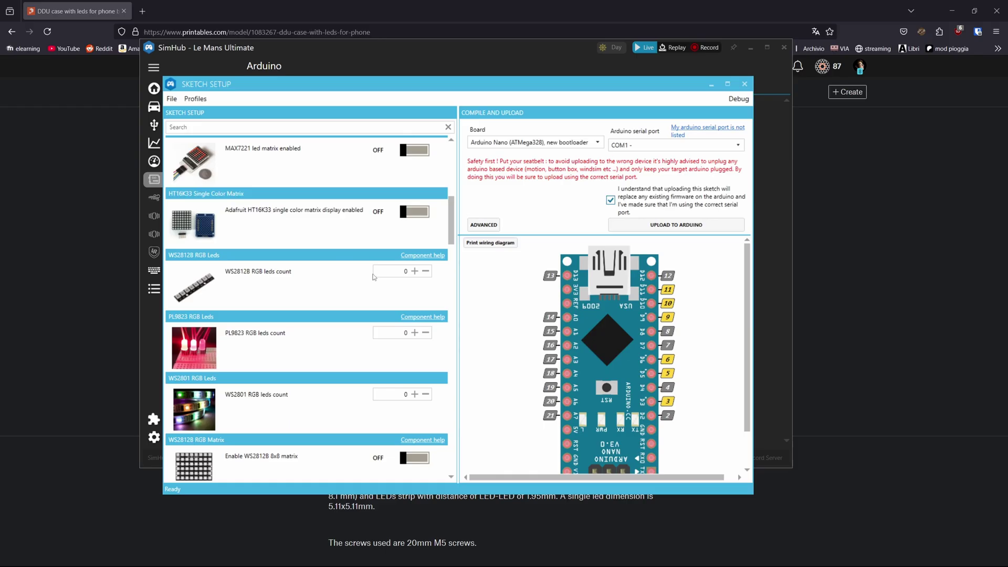
Raise the WS2812B RGB LED count to 10, leaving the data pin at 6.
left_click(414, 271)
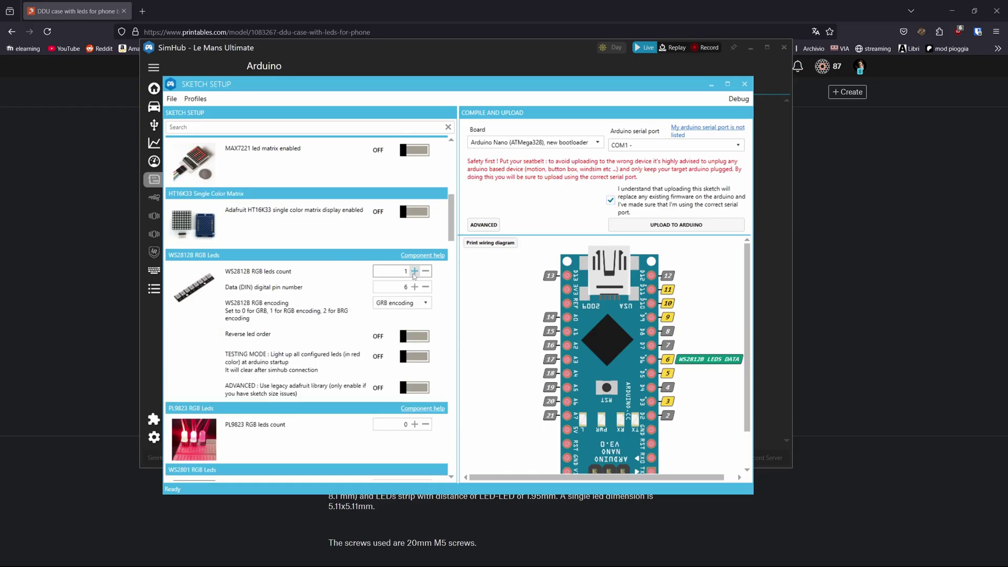
left_click(414, 271)
left_click(415, 271)
left_click(415, 275)
left_click(415, 276)
left_click(415, 276)
scroll(671, 368, "down", 1)
scroll(671, 372, "up", 1)
scroll(660, 366, "down", 2)
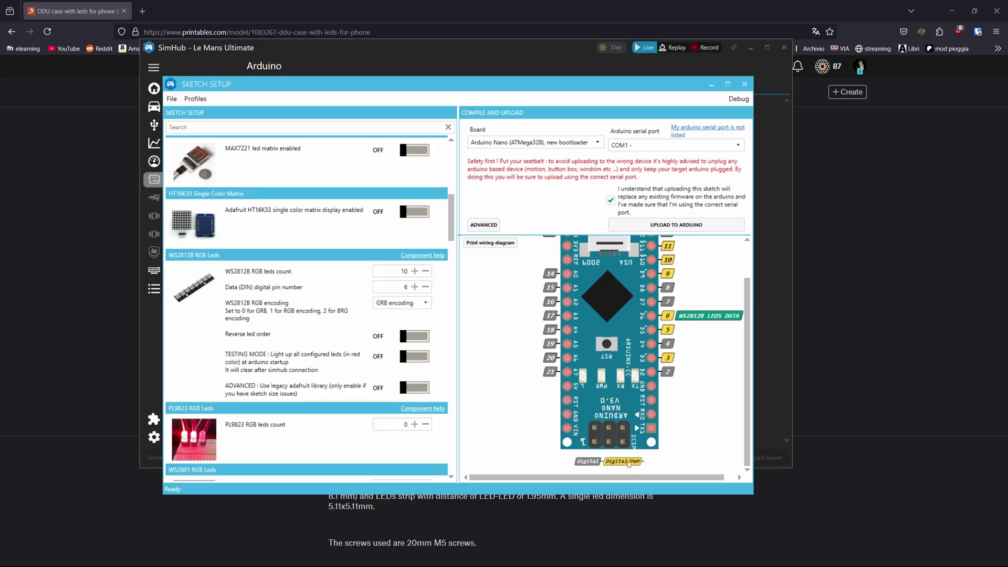
scroll(687, 287, "up", 1)
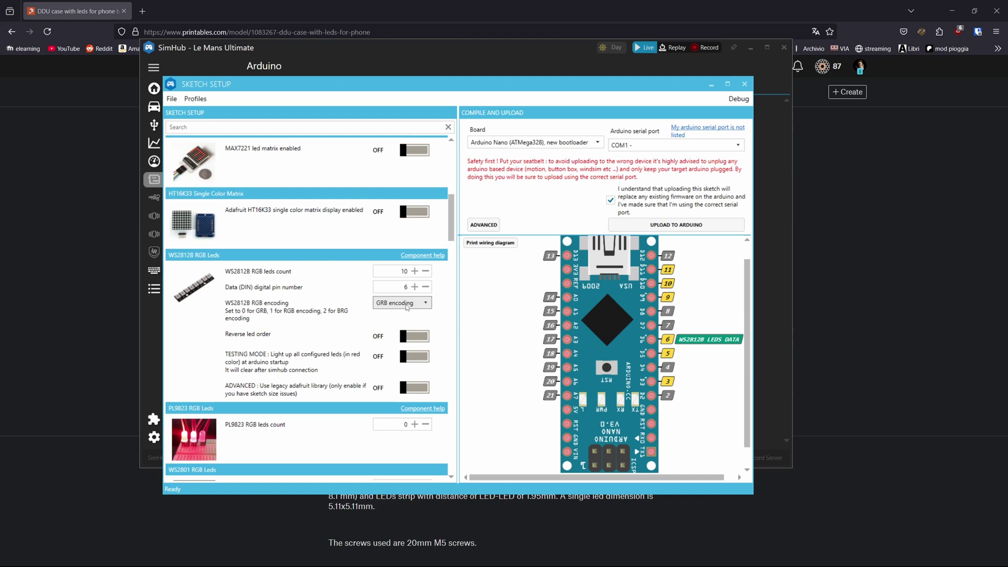
Keep GRB as the WS2812B colour encoding.
left_click(407, 305)
left_click(407, 306)
left_click(407, 303)
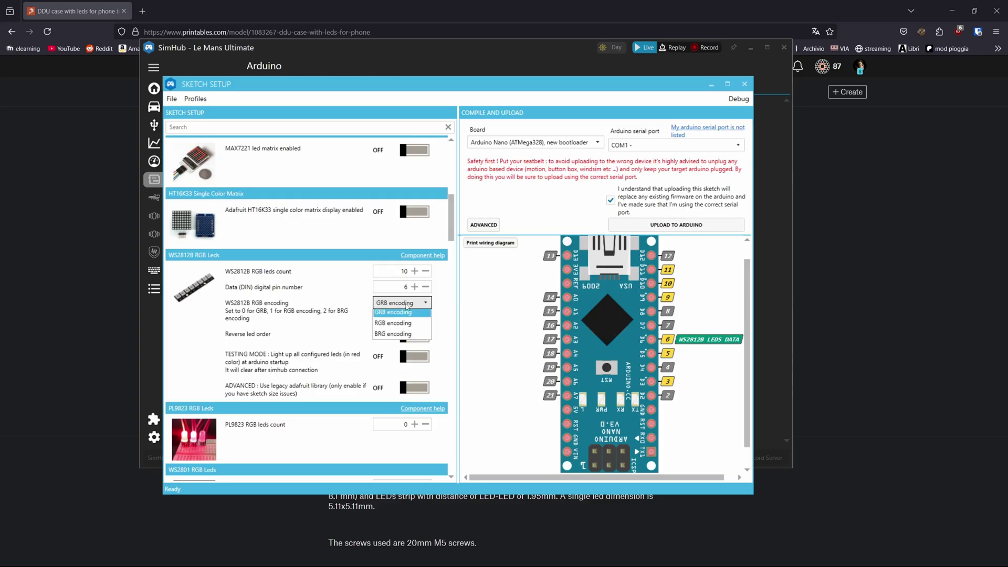
left_click(407, 307)
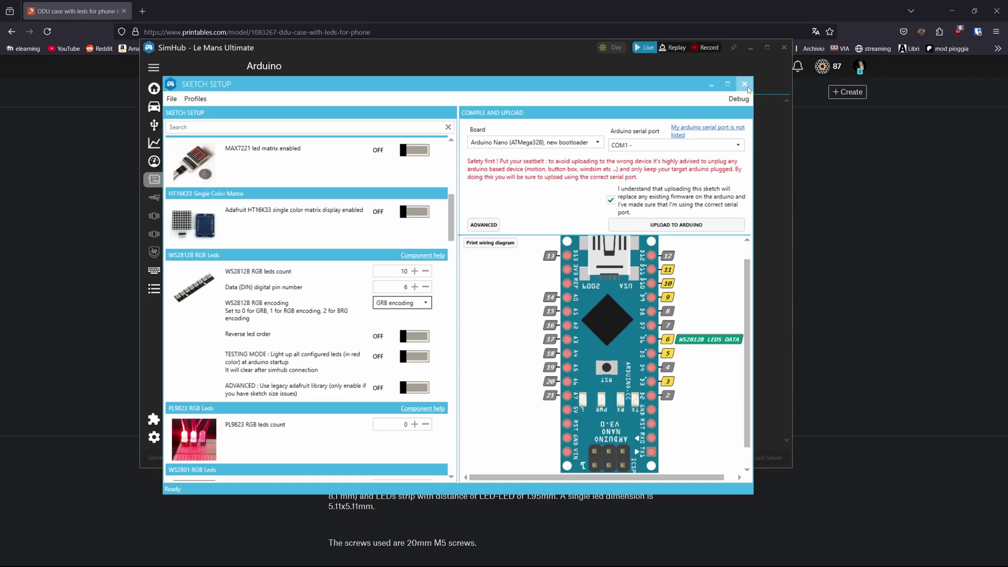
Close Sketch Setup and expand the RGB Leds WHEN GAME IS RUNNING effects group.
left_click(745, 84)
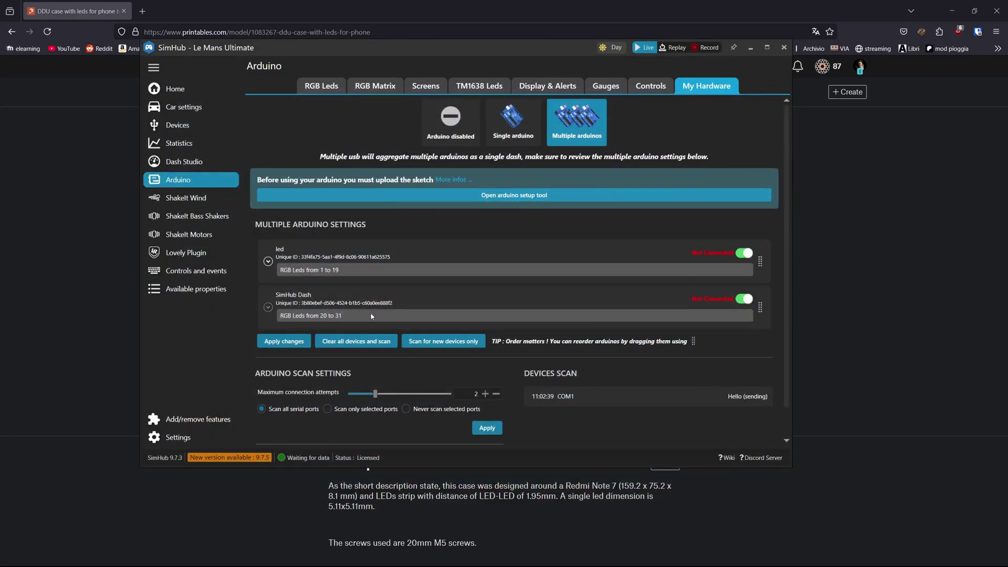
left_click(326, 87)
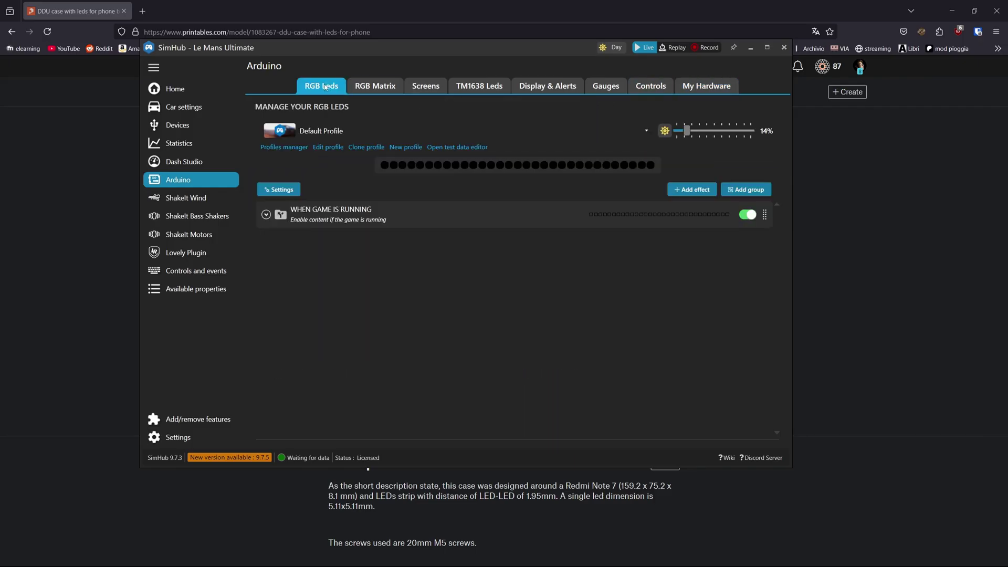
left_click(266, 214)
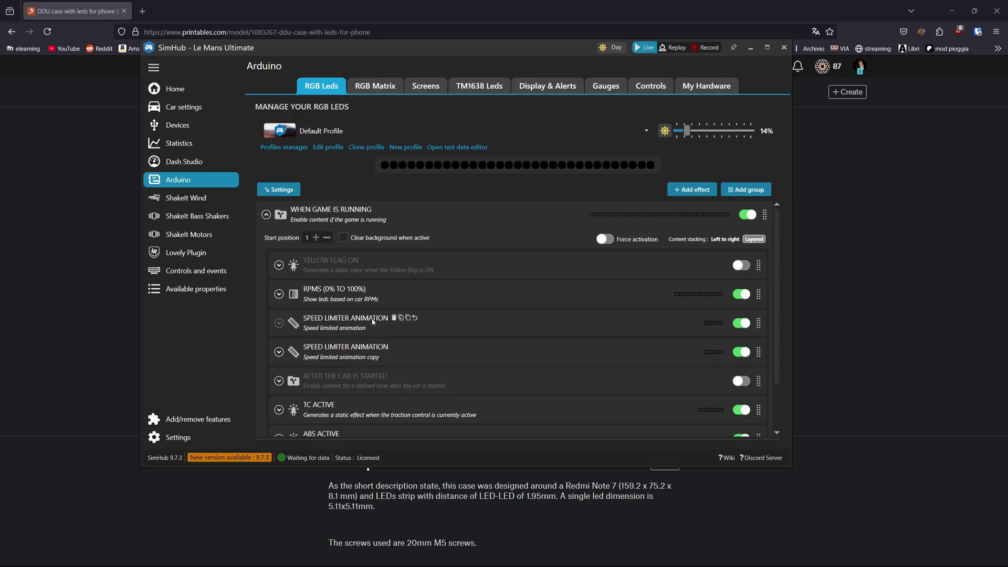
scroll(446, 365, "down", 2)
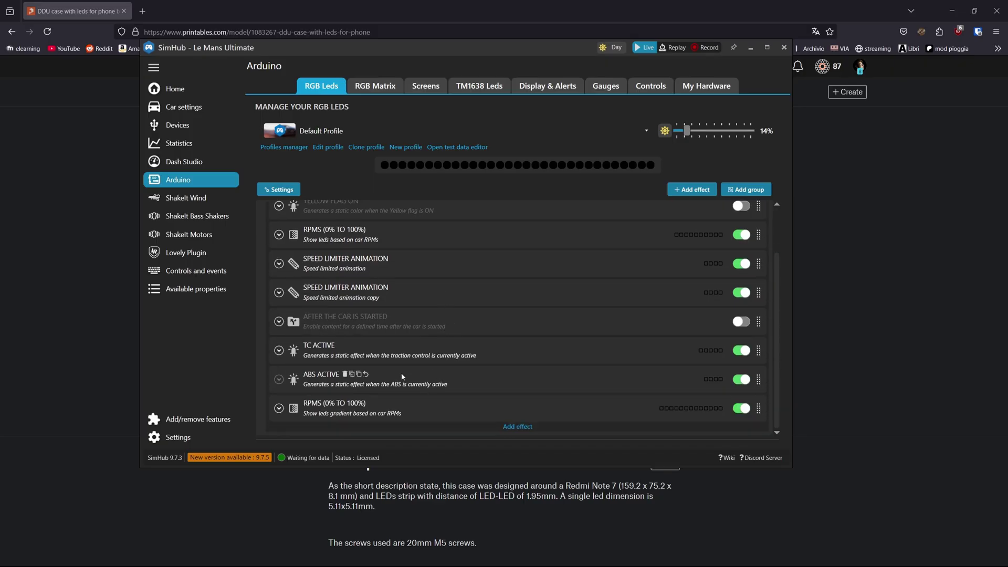
scroll(294, 405, "up", 2)
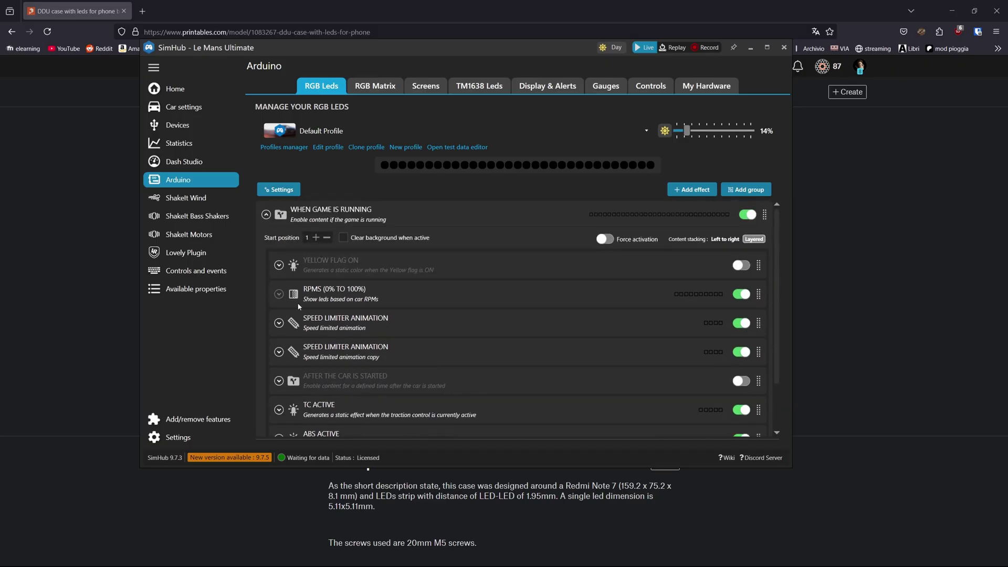
Expand the RPMs (0% to 100%) effect to reveal its start position 5, 10-LED settings.
left_click(279, 294)
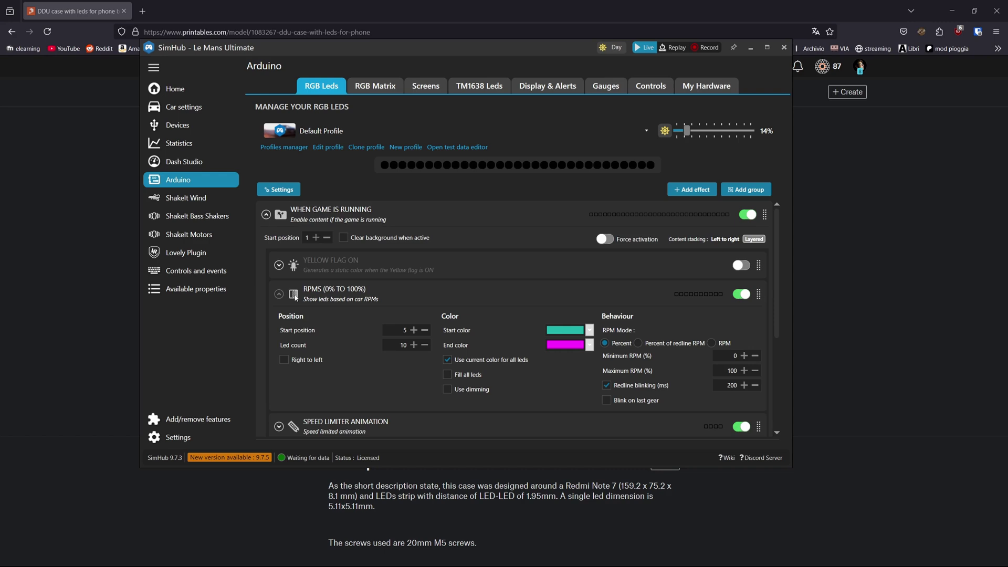